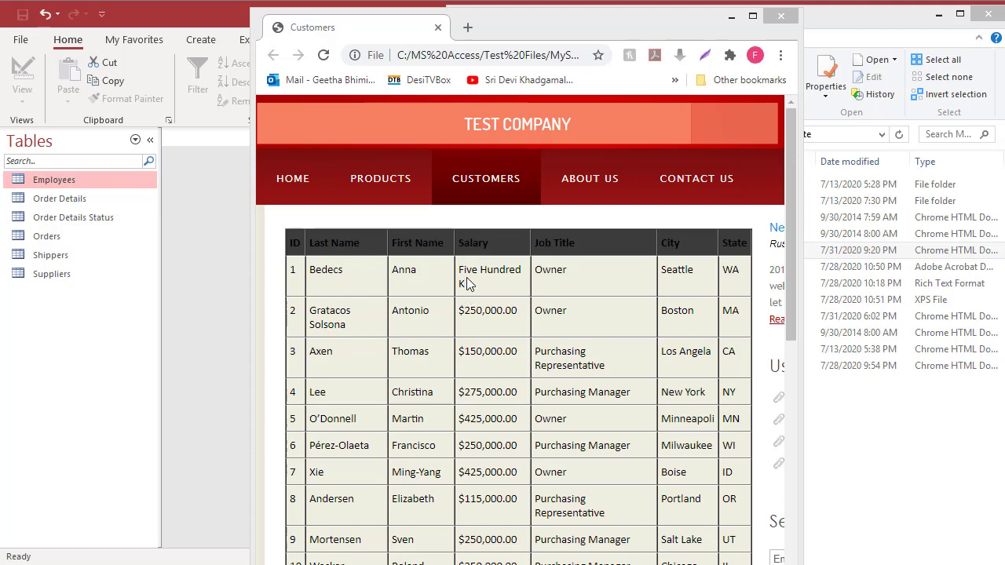
# Back in Access, start an HTML Document import via External Data > New Data Source > From File
pyautogui.click(437, 29)
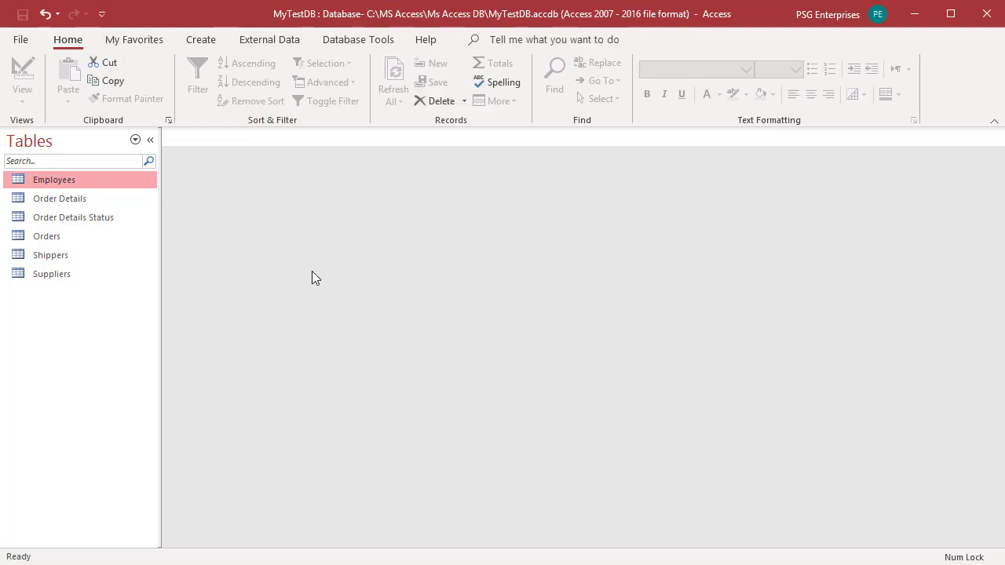
pyautogui.click(270, 41)
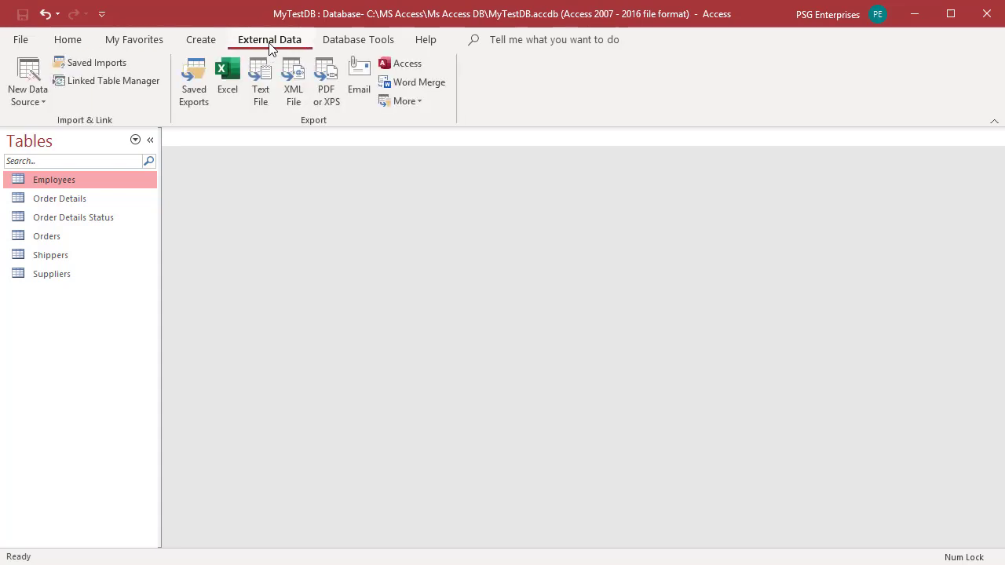
pyautogui.click(24, 100)
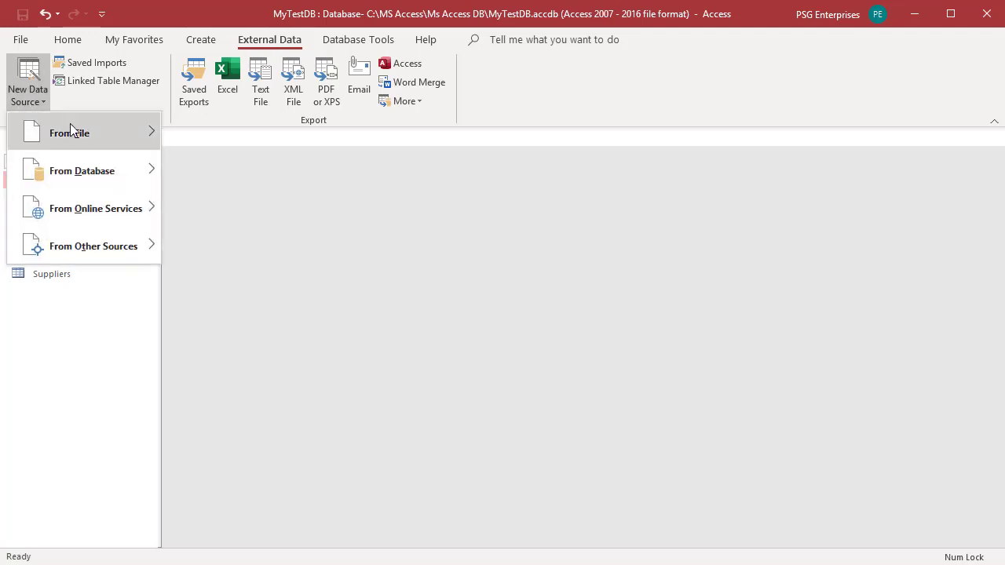
pyautogui.moveTo(81, 135)
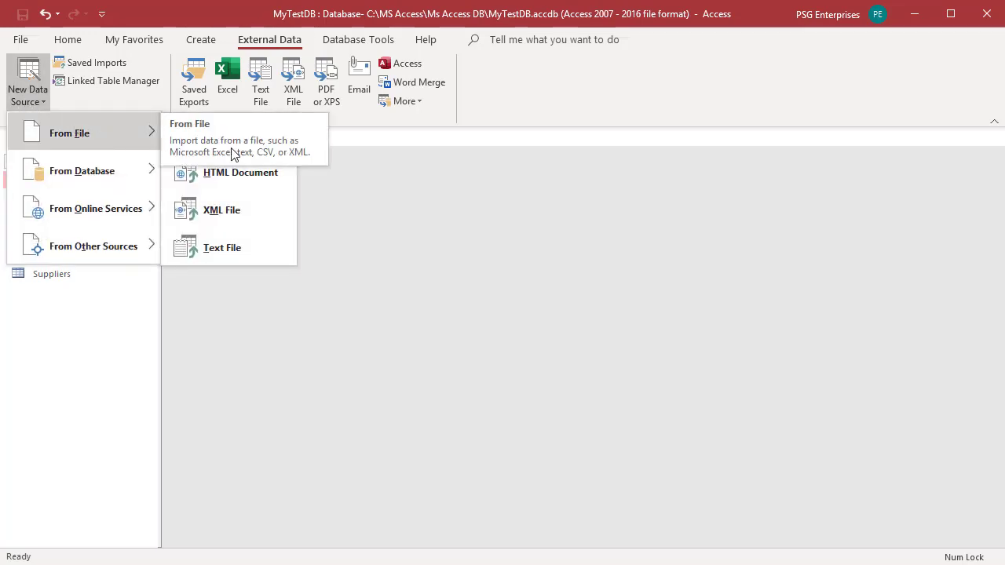
pyautogui.click(243, 174)
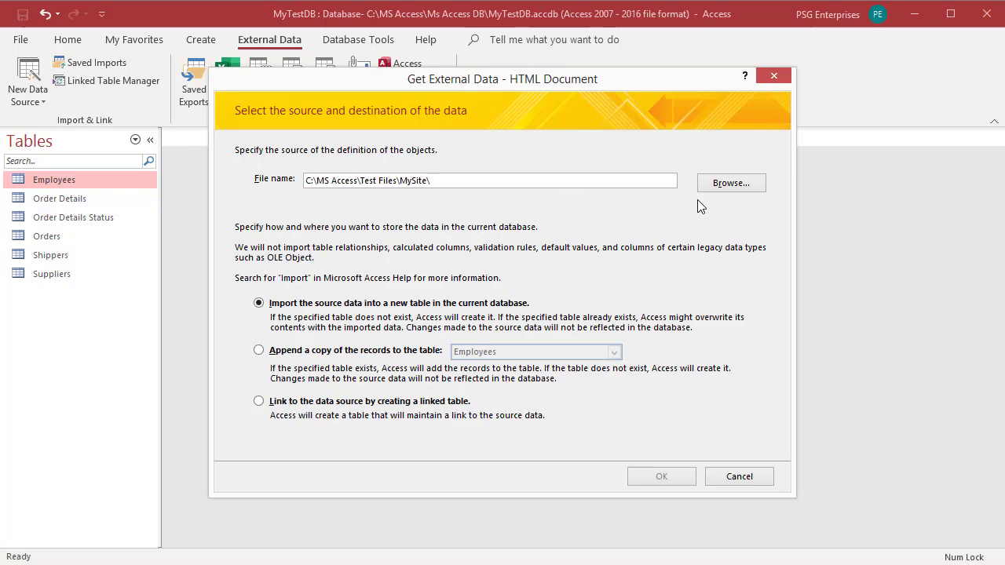
# Select Customers.html as the source file and import it into a new table
pyautogui.click(727, 185)
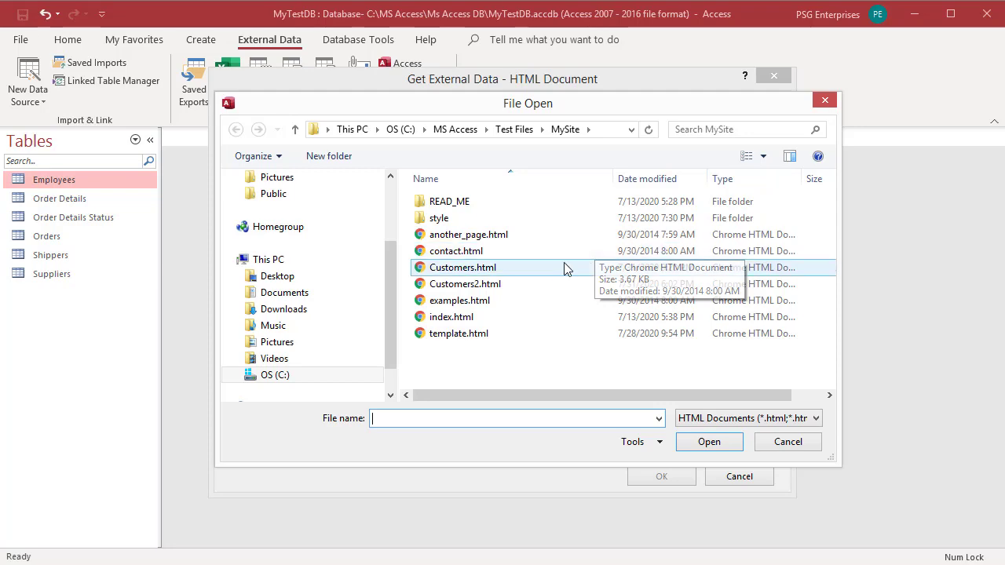
pyautogui.click(500, 268)
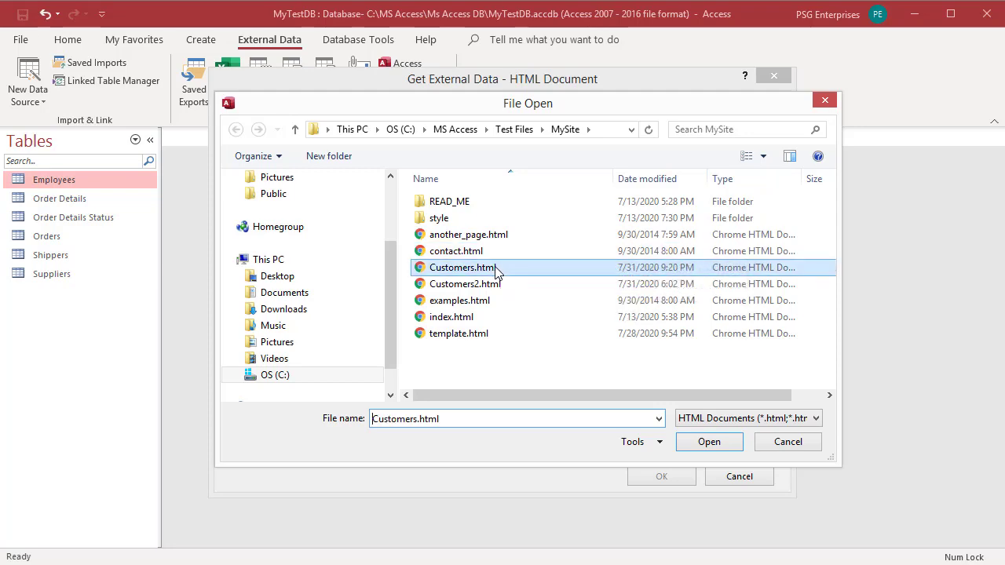
pyautogui.click(696, 445)
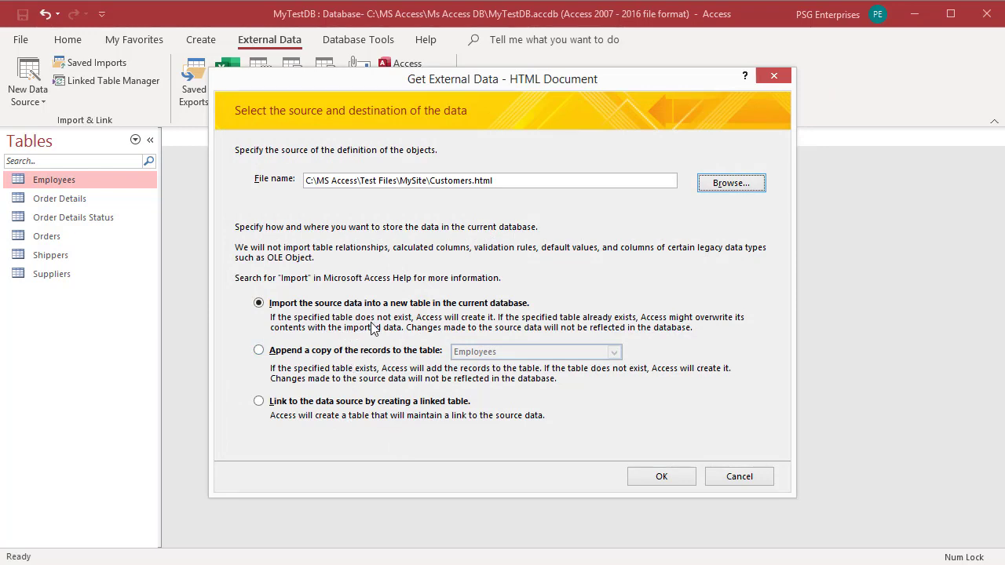
pyautogui.click(266, 305)
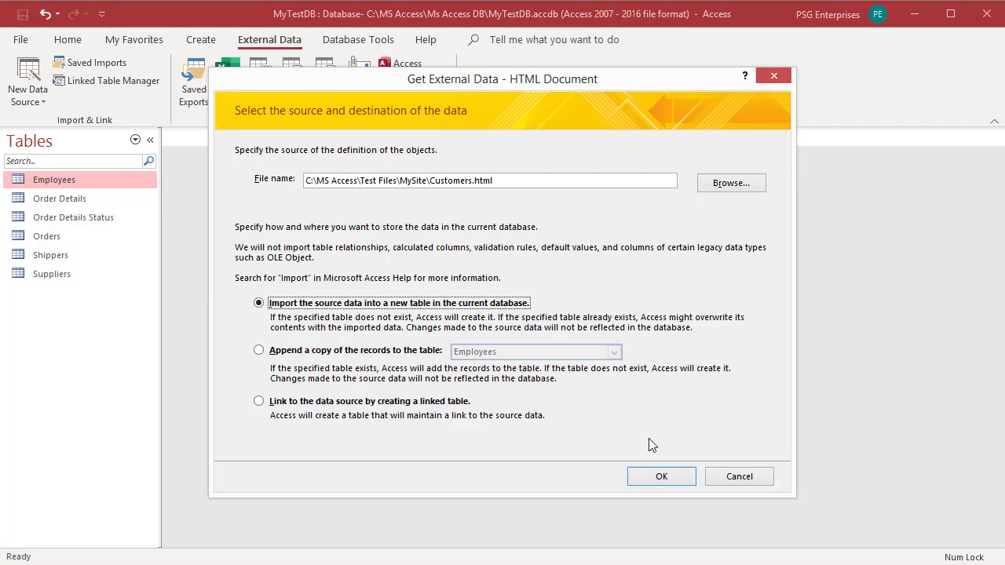
pyautogui.click(658, 481)
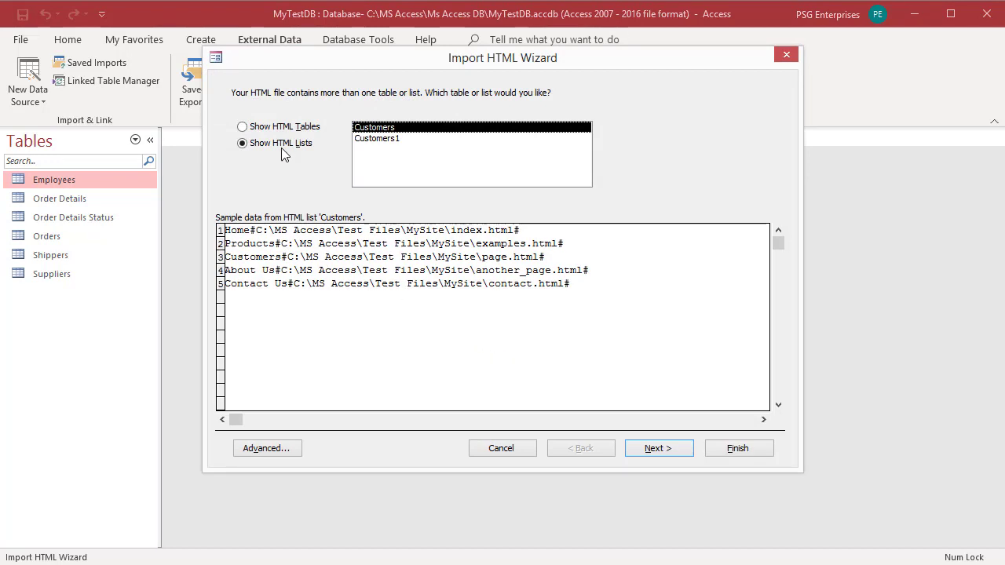
# Show the page's HTML tables, choose the Customers table, and continue
pyautogui.click(243, 128)
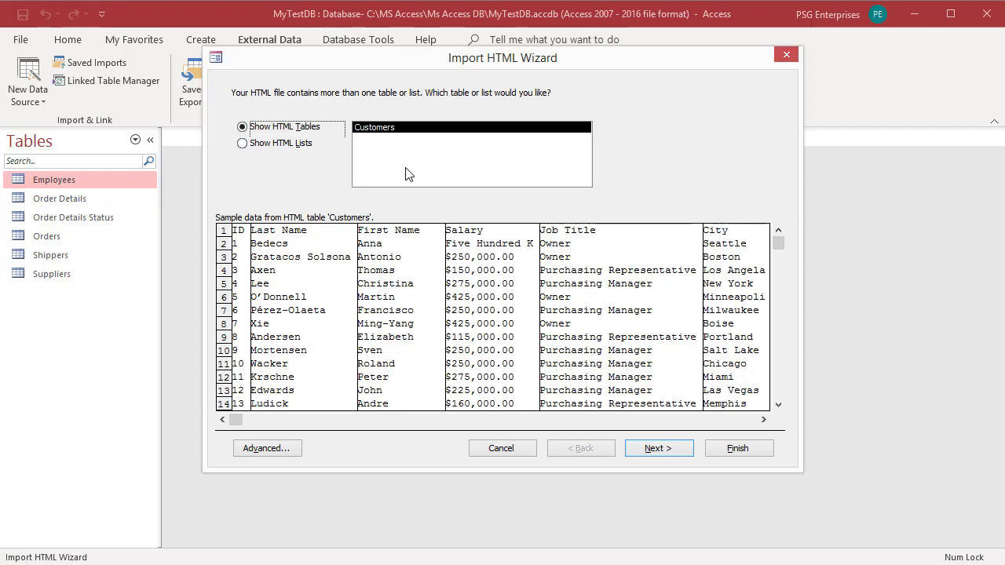
pyautogui.click(378, 129)
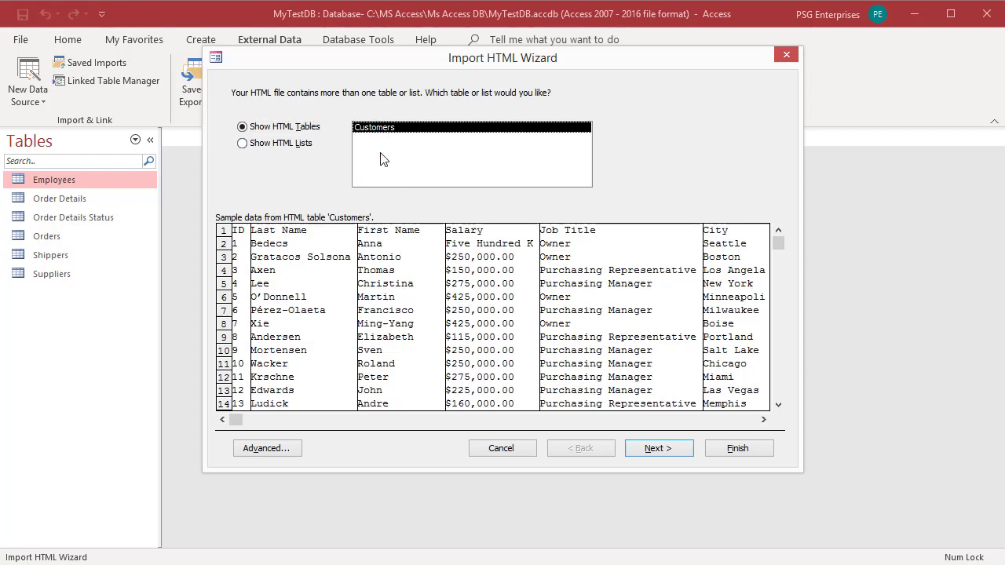
pyautogui.click(651, 450)
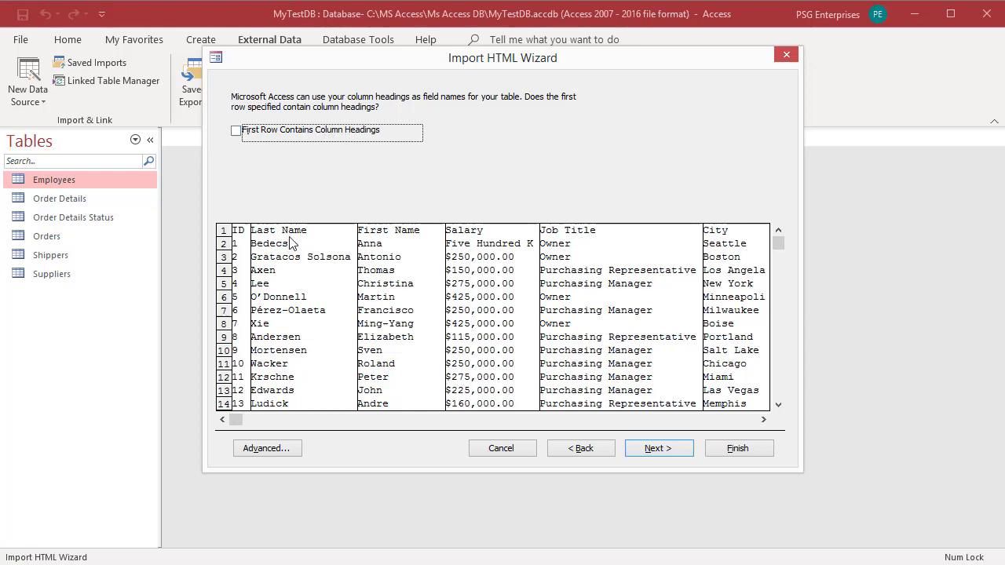
# Use the first row as field names and set Salary to Integer in the advanced specification
pyautogui.click(235, 132)
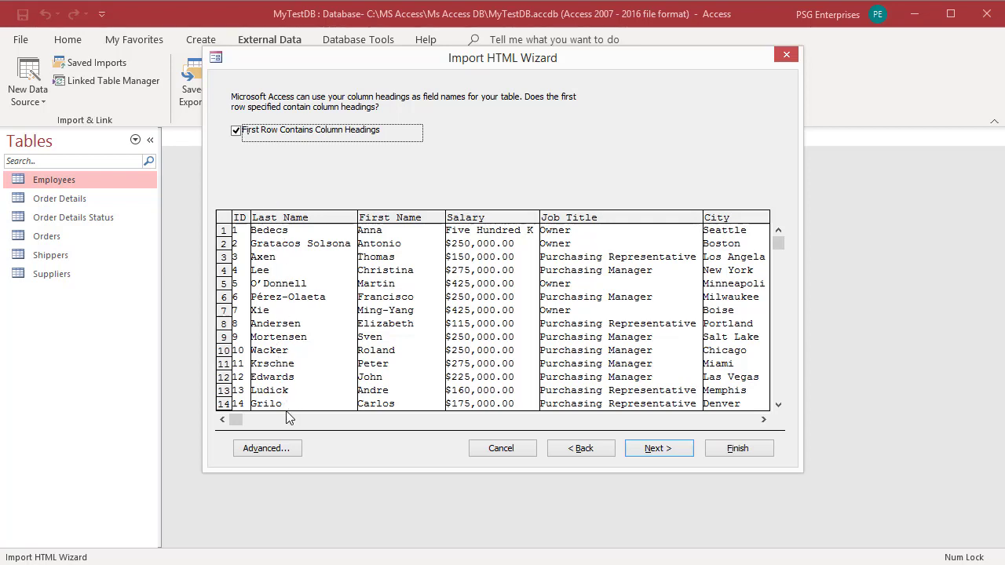
pyautogui.click(281, 455)
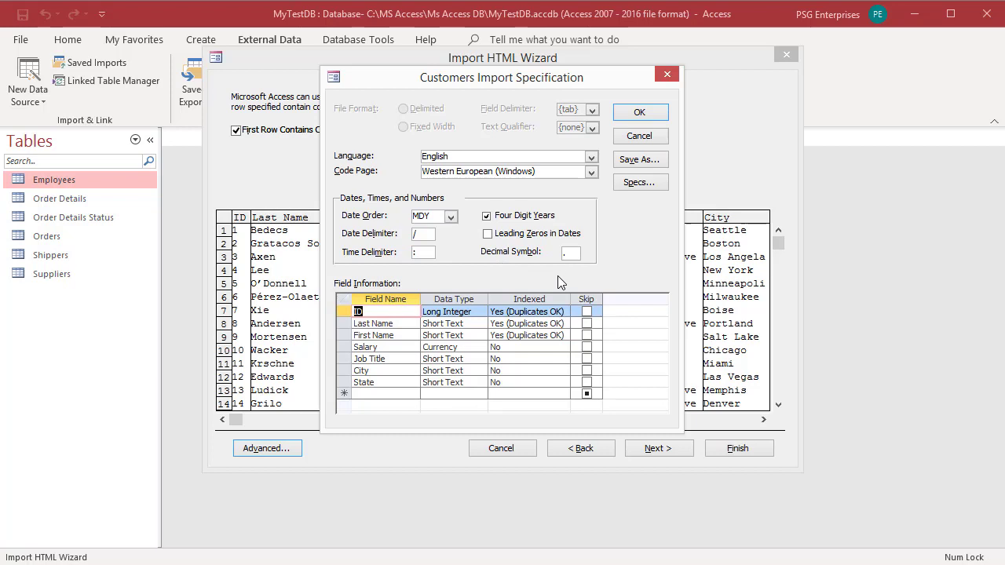
pyautogui.click(480, 349)
pyautogui.click(482, 351)
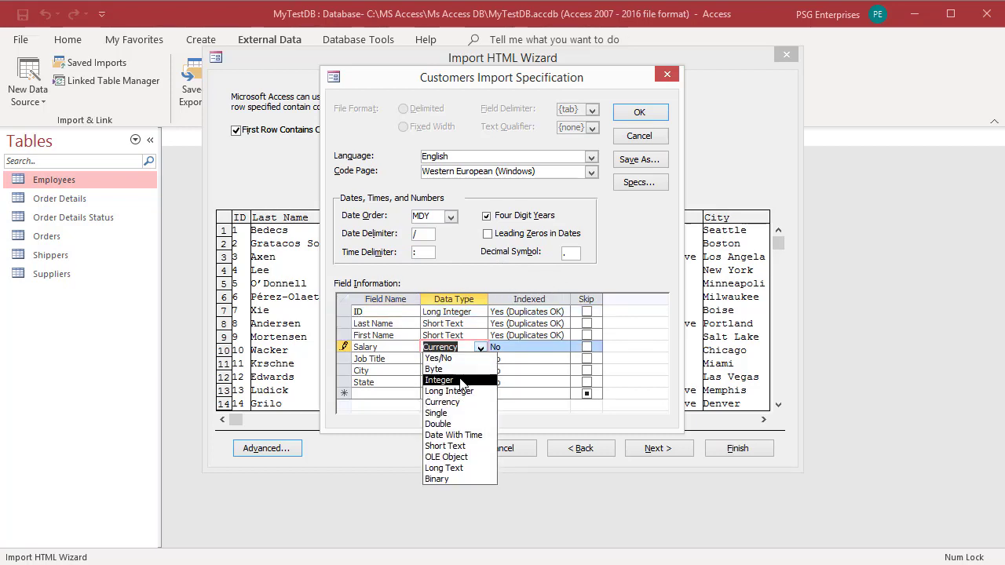
pyautogui.click(462, 381)
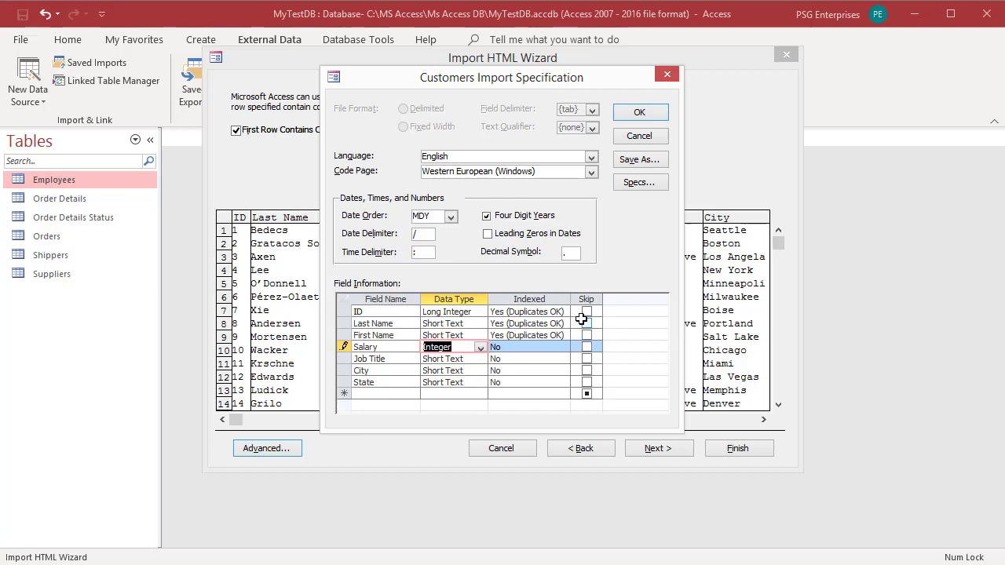
# Review the saved specifications without loading one, then confirm the Customers import specification
pyautogui.click(640, 185)
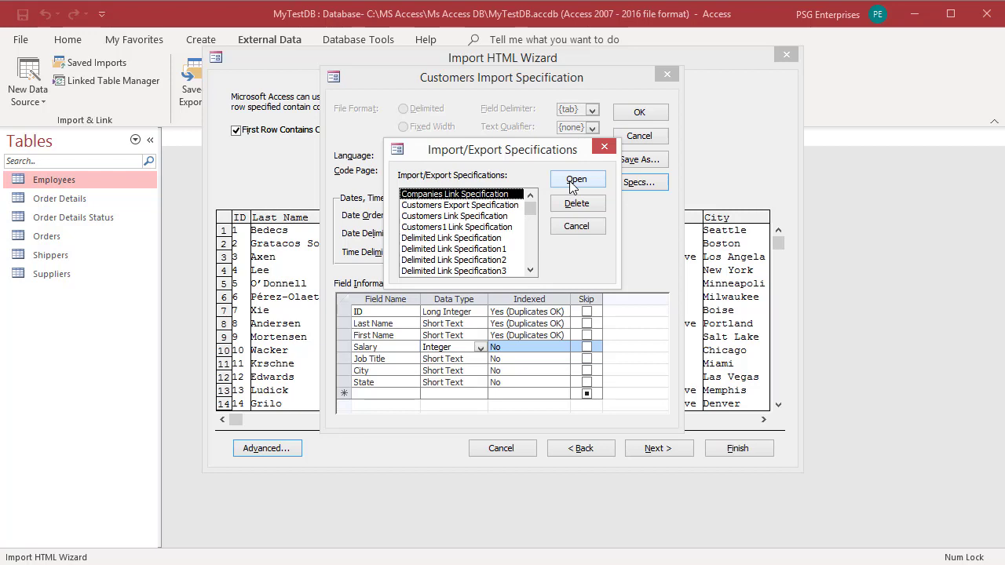
pyautogui.click(577, 228)
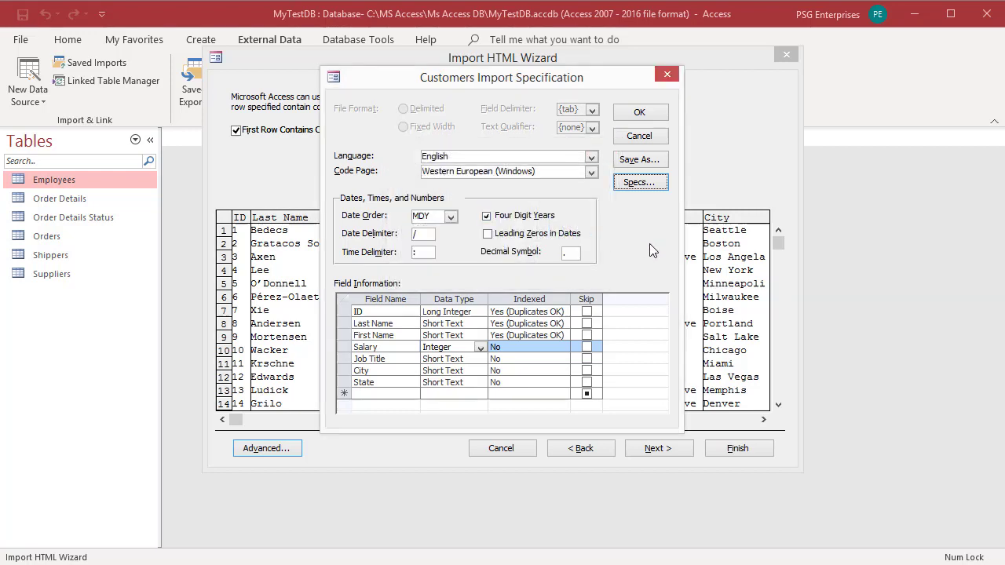
pyautogui.click(635, 115)
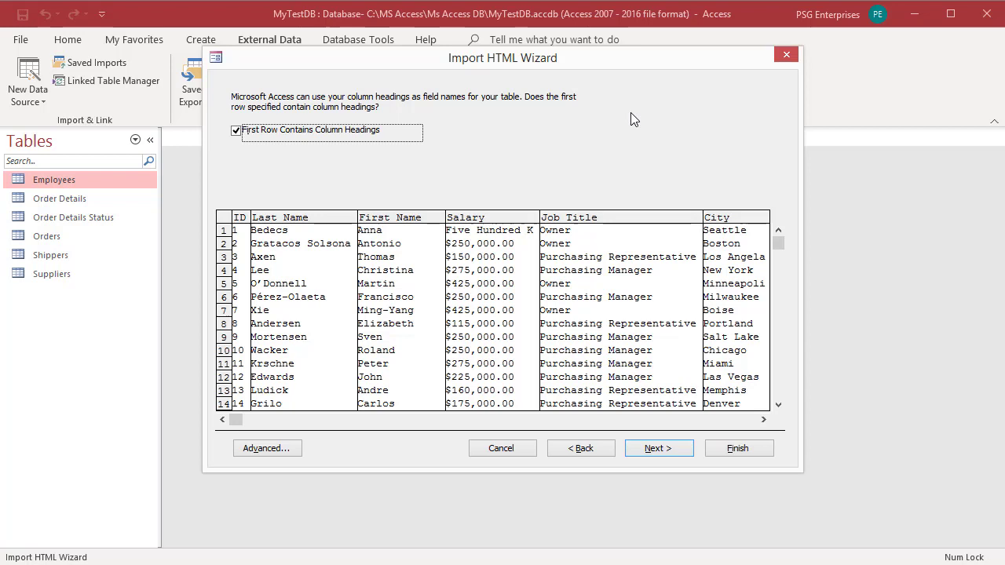
# On the field options page, change the Salary field's data type to Currency
pyautogui.click(648, 452)
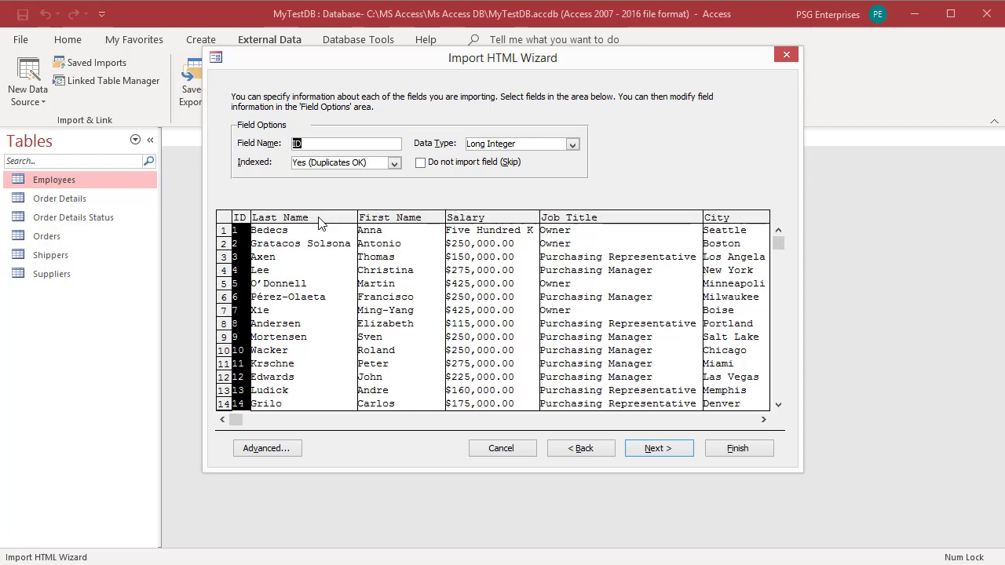
pyautogui.click(318, 224)
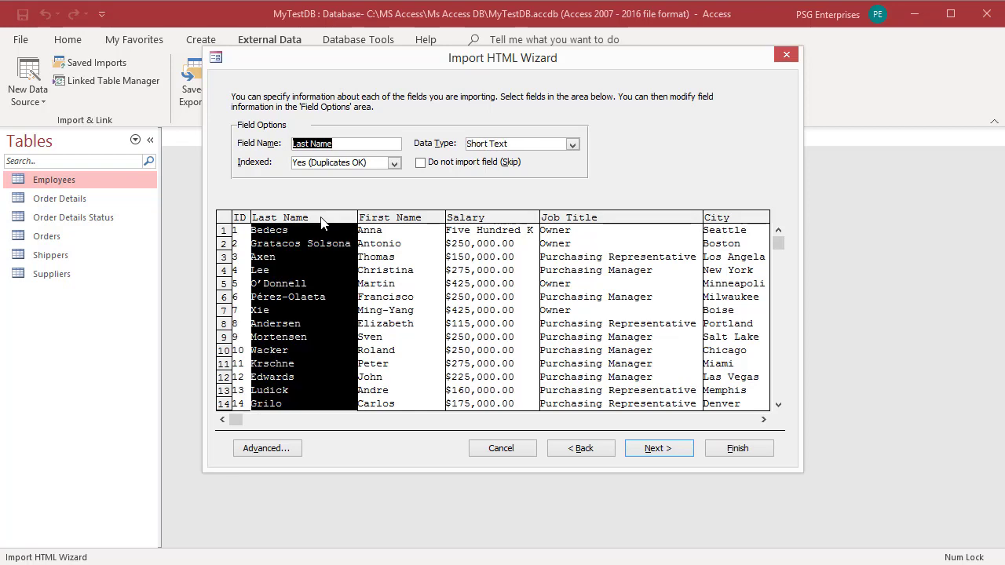
pyautogui.click(476, 223)
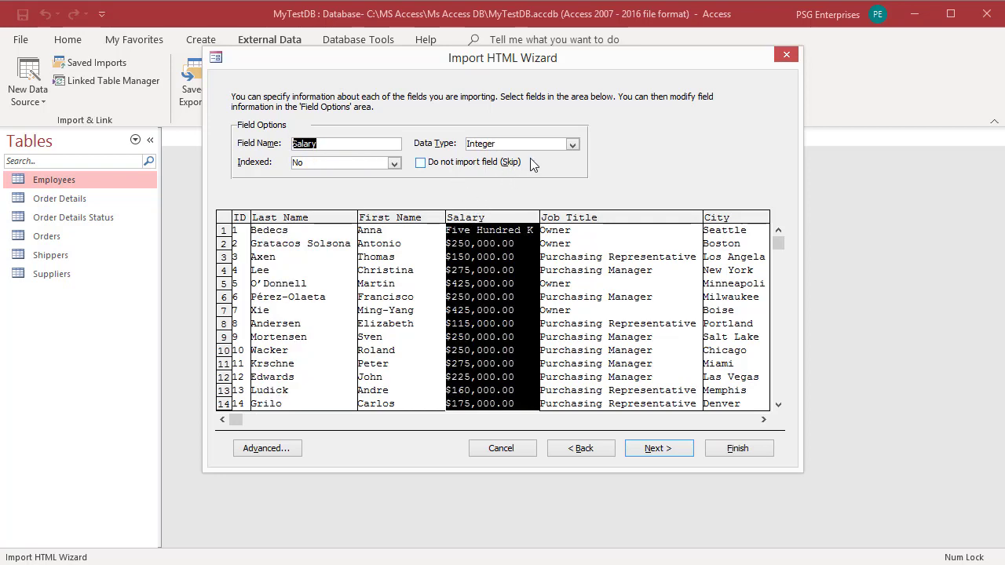
pyautogui.click(574, 144)
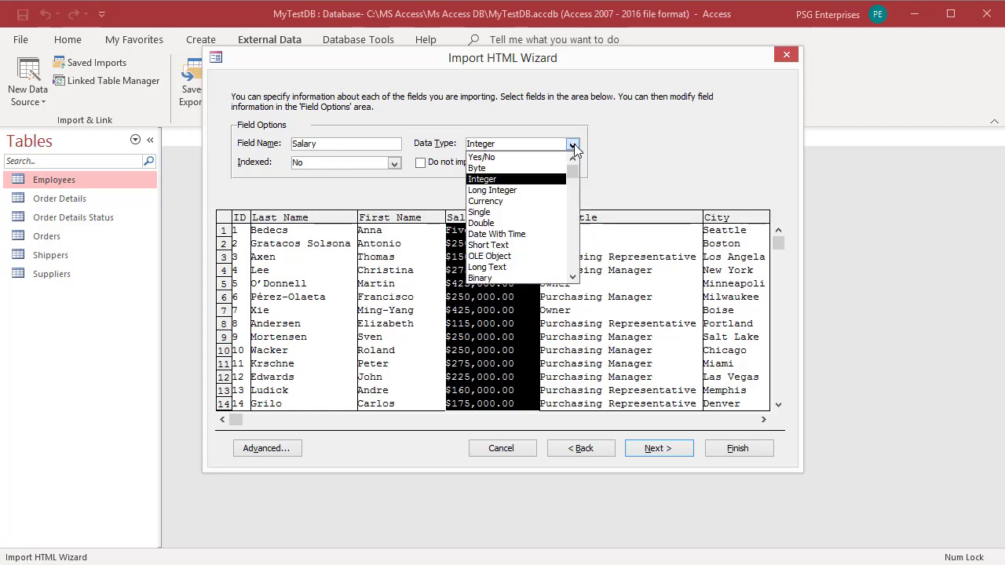
pyautogui.click(498, 201)
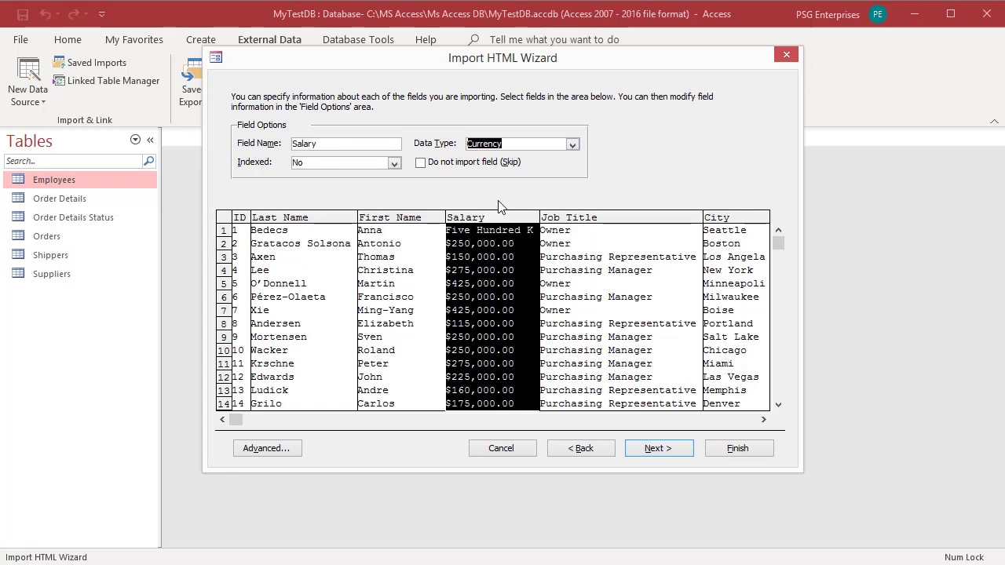
# Choose ID as the primary key and reach the final step importing to table Customers
pyautogui.click(658, 451)
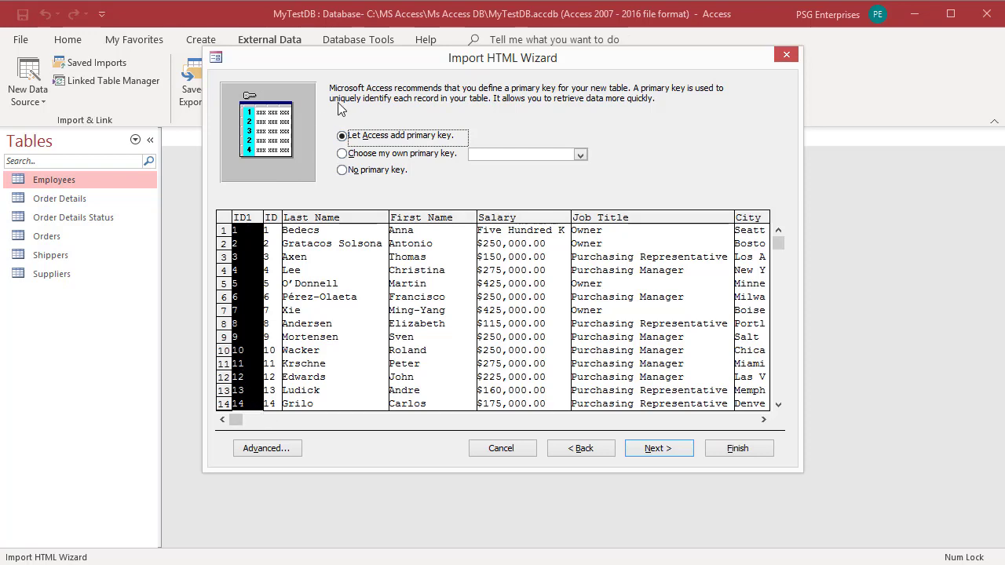
pyautogui.click(342, 154)
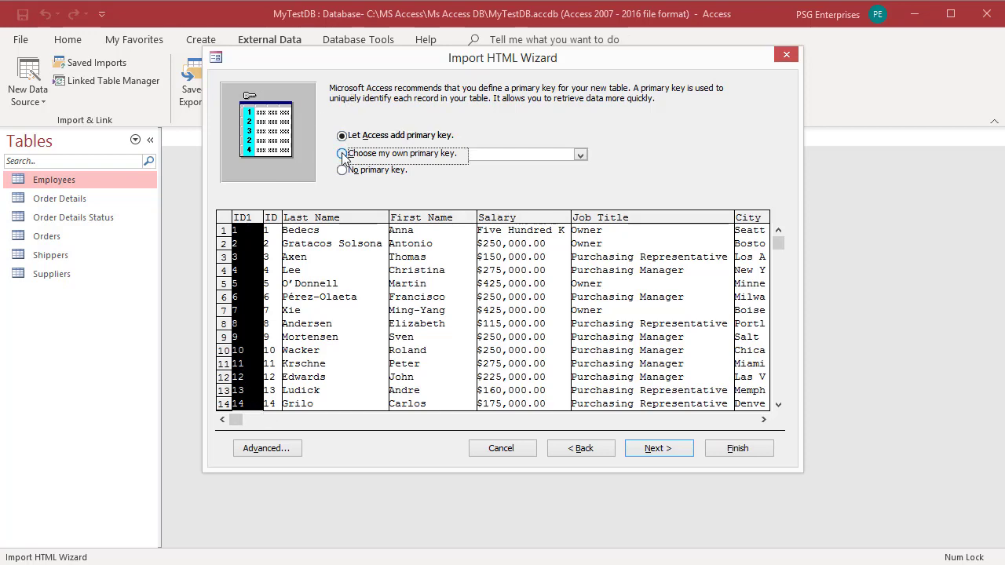
pyautogui.click(580, 155)
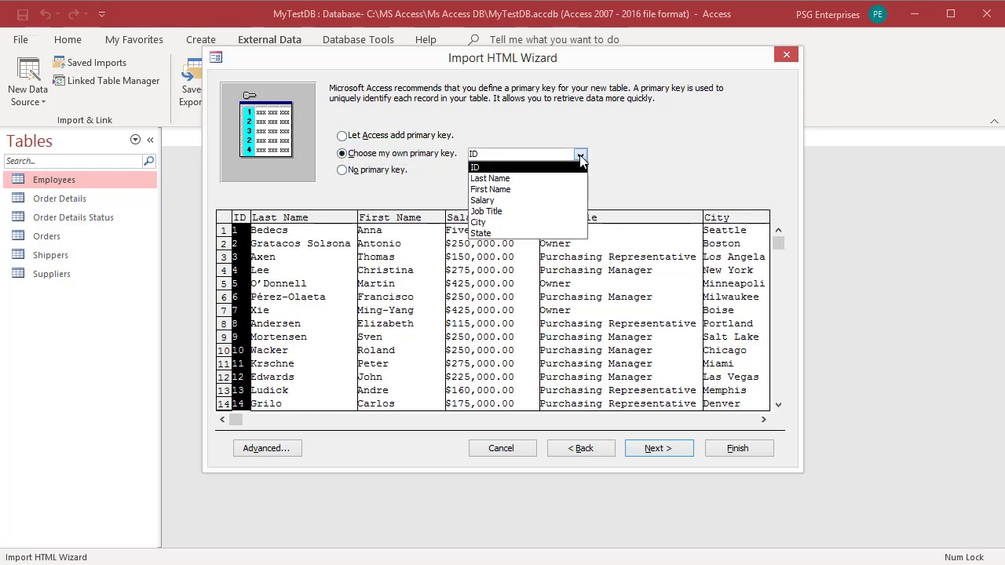
pyautogui.click(477, 167)
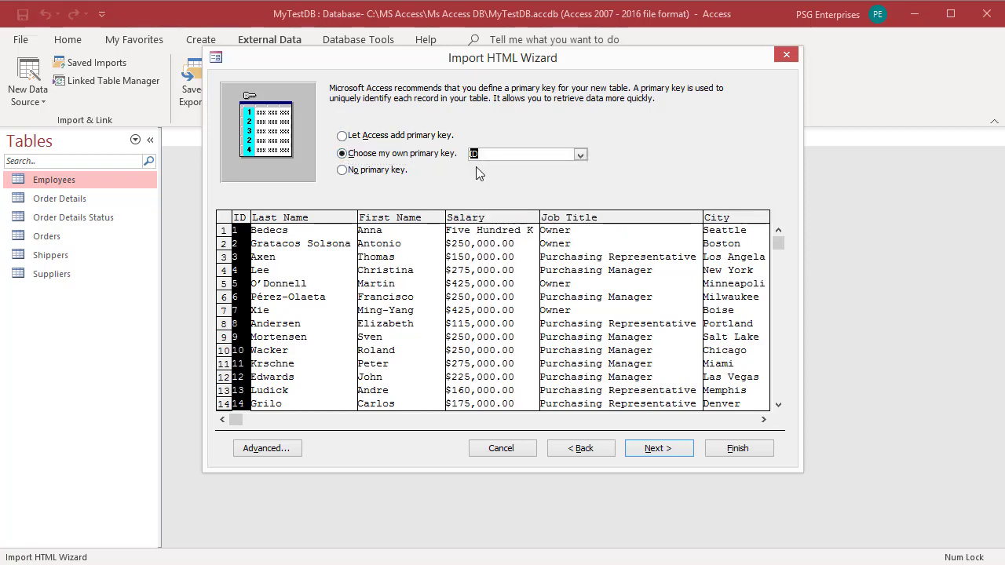
pyautogui.click(648, 454)
pyautogui.click(410, 186)
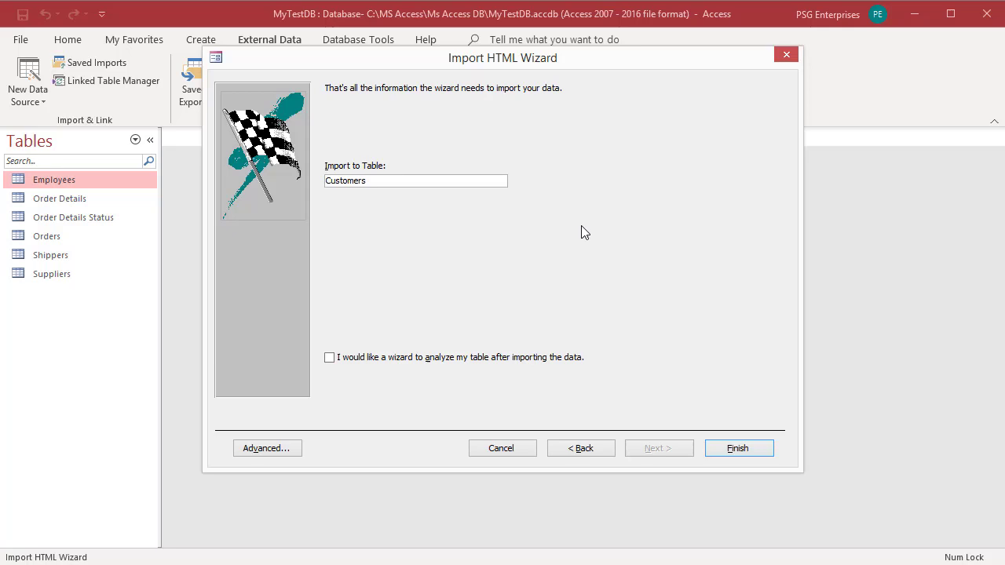
# Finish the import without saving the import steps and close the summary
pyautogui.click(738, 453)
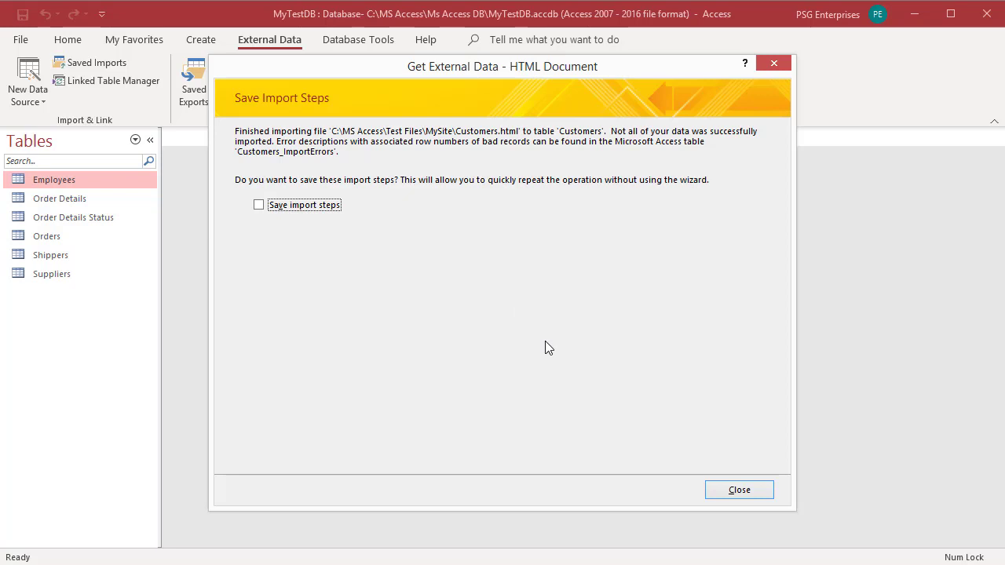
pyautogui.click(738, 492)
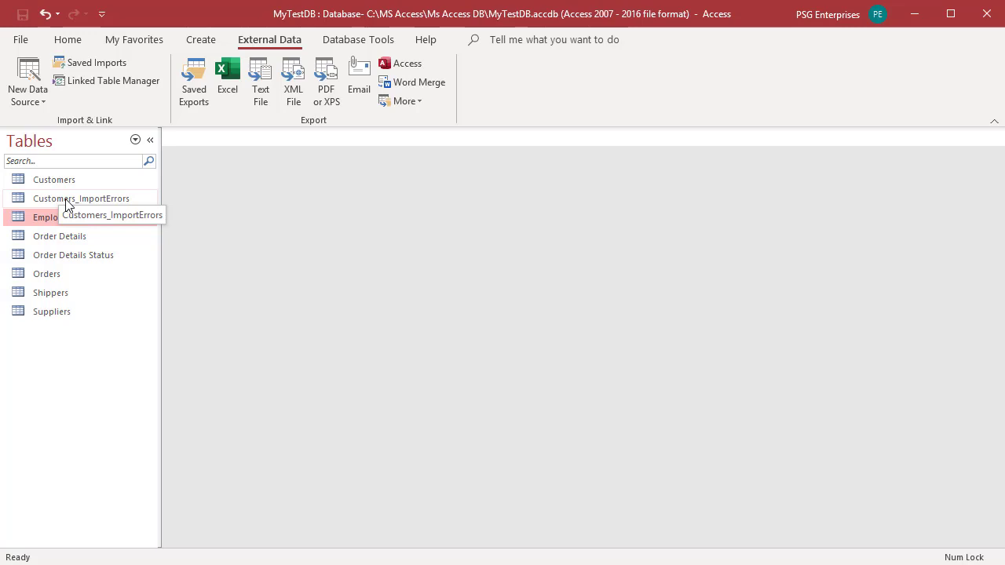
# Open Customers_ImportErrors, widen its Error column, then open the imported Customers table
pyautogui.click(68, 205)
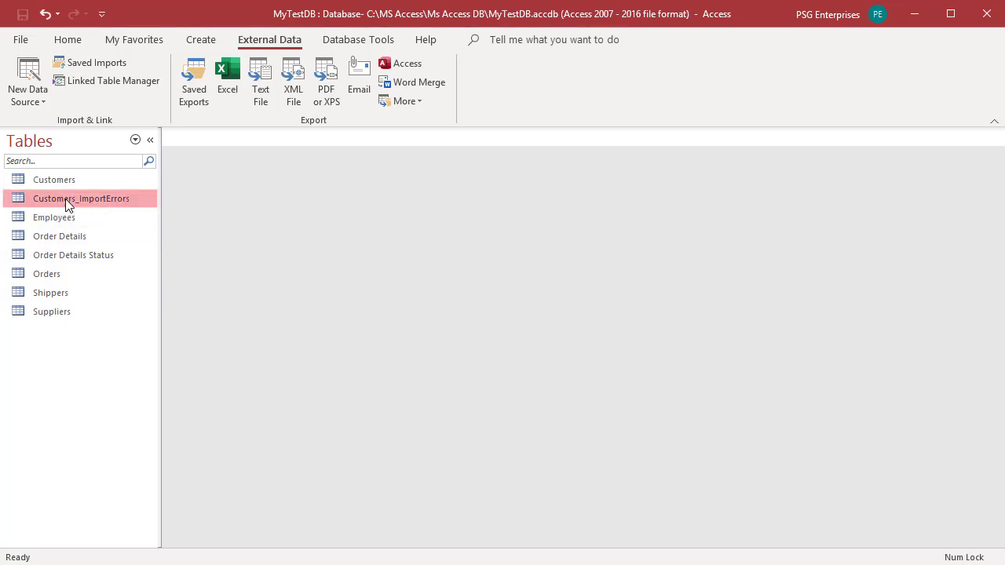
pyautogui.doubleClick(67, 202)
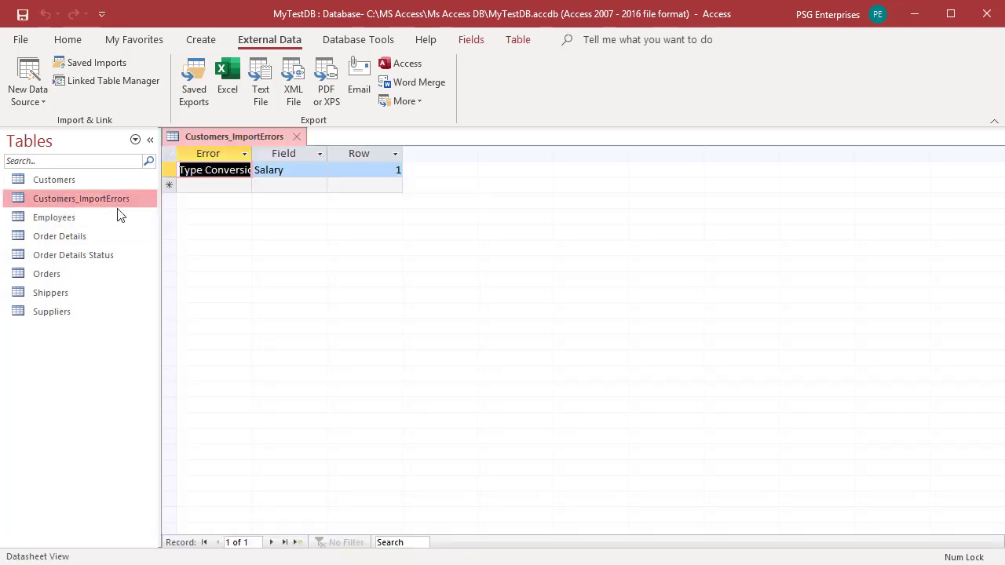
pyautogui.moveTo(252, 155); pyautogui.dragTo(297, 155)
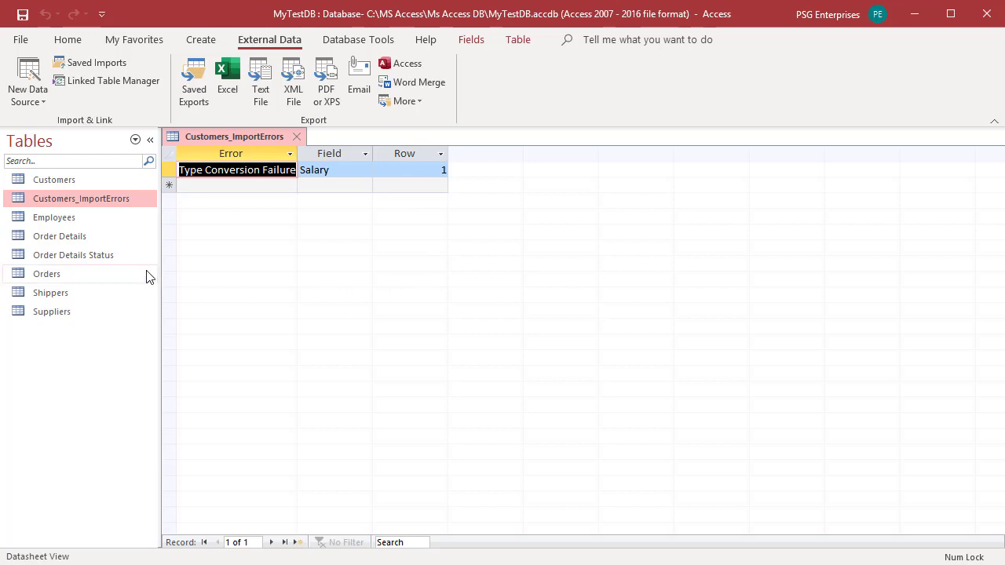
pyautogui.doubleClick(97, 180)
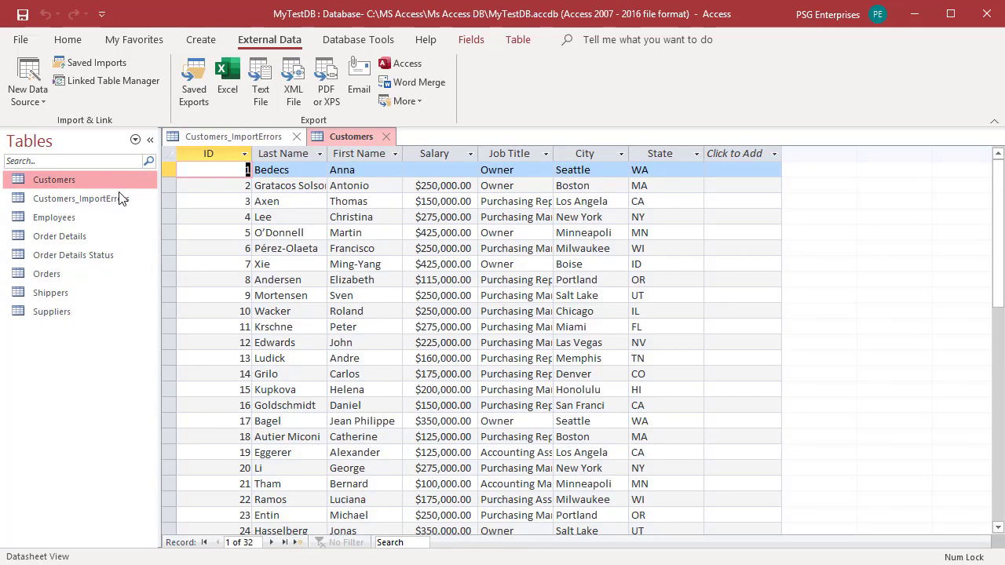